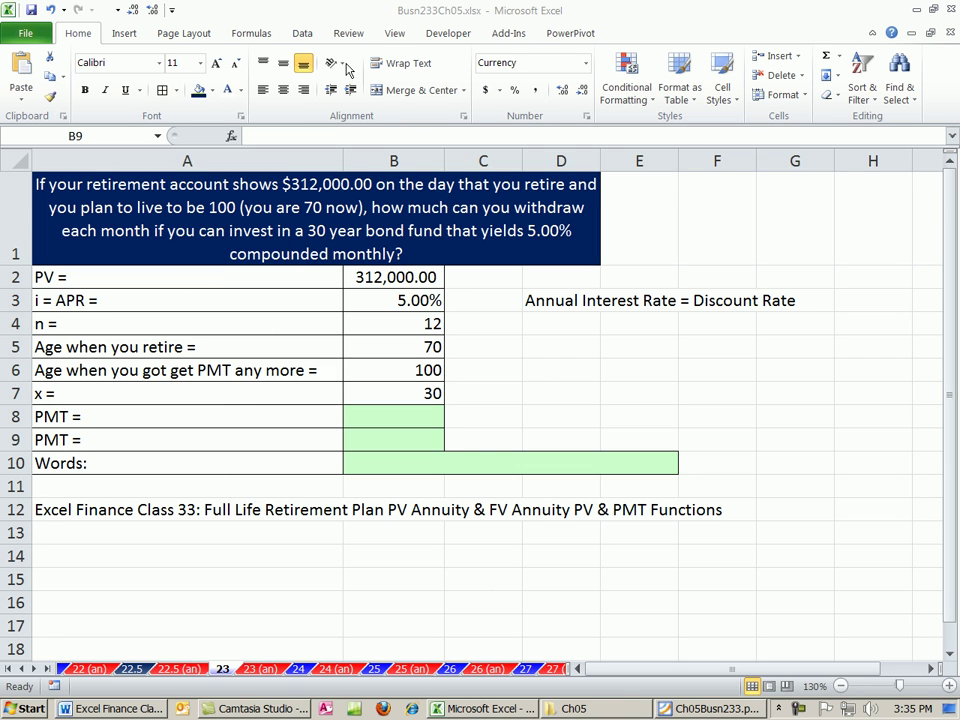
- Review the inputs in B2–B7: present value, 5% rate, 12 periods per year, ages, and years
click(327, 22)
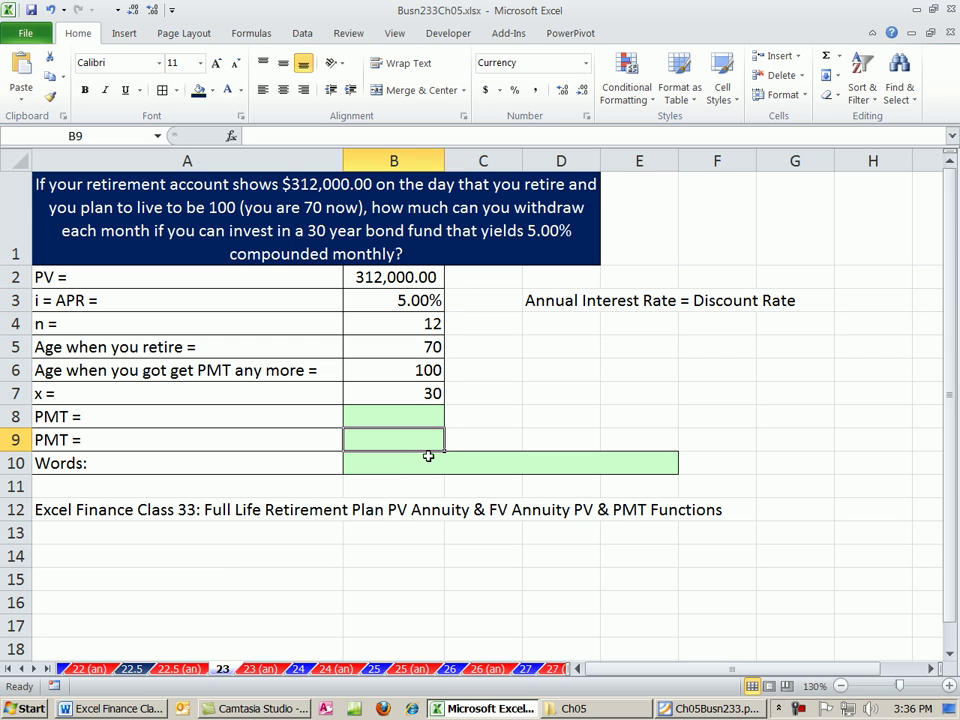
click(409, 281)
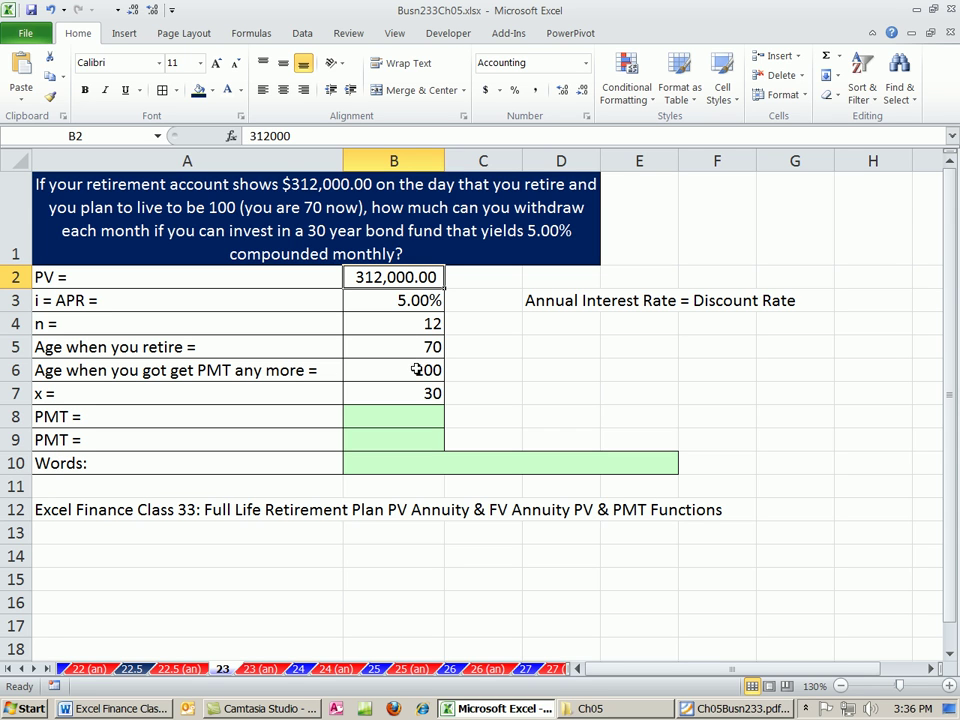
click(379, 299)
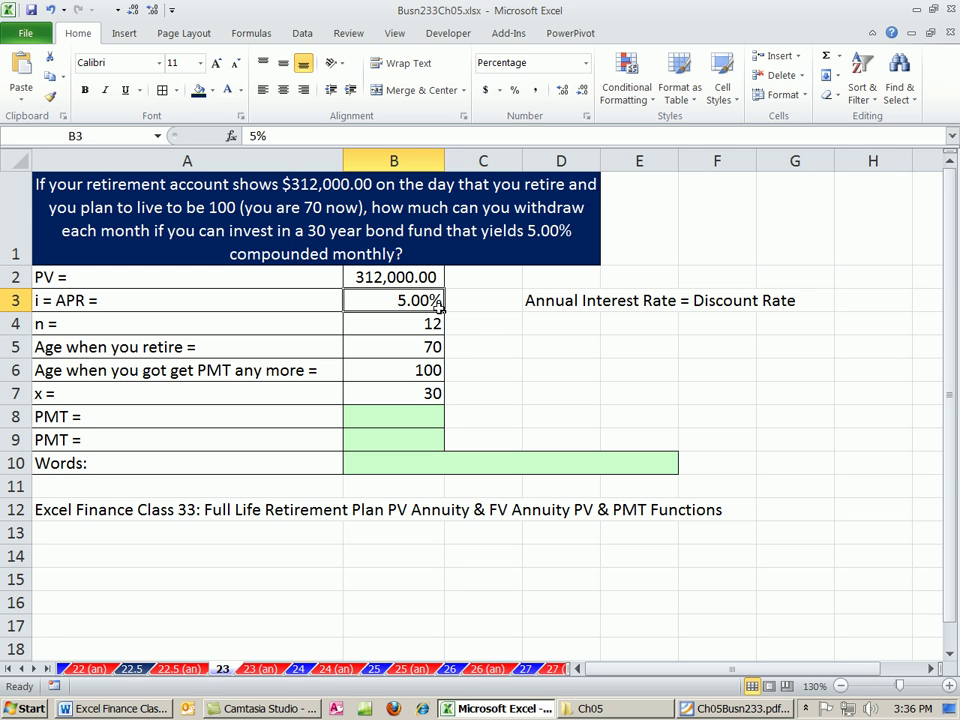
click(408, 328)
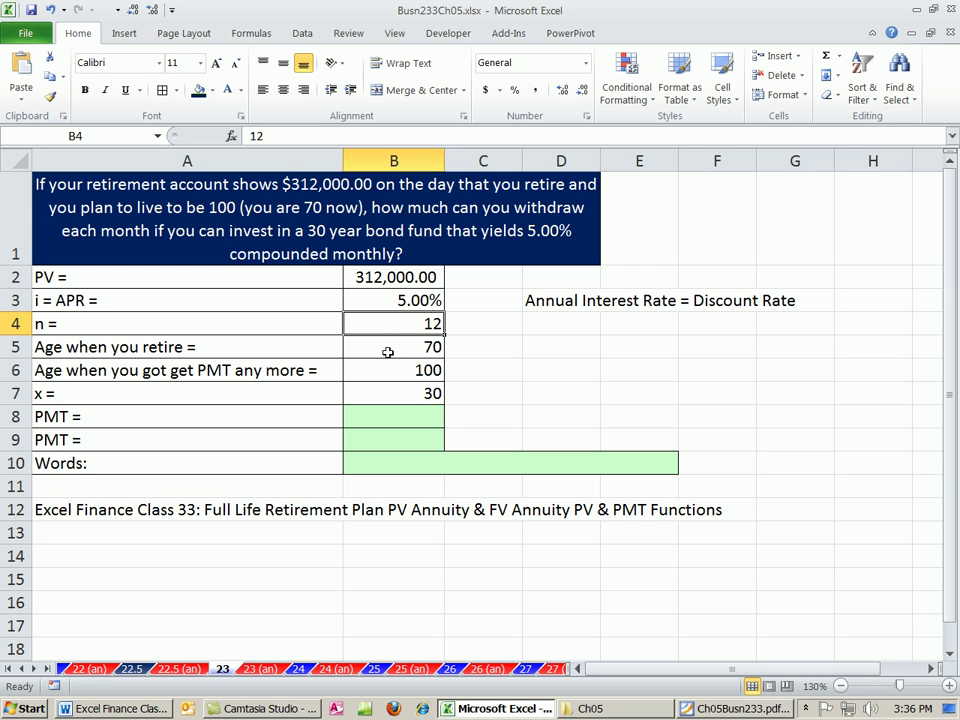
click(386, 346)
click(392, 369)
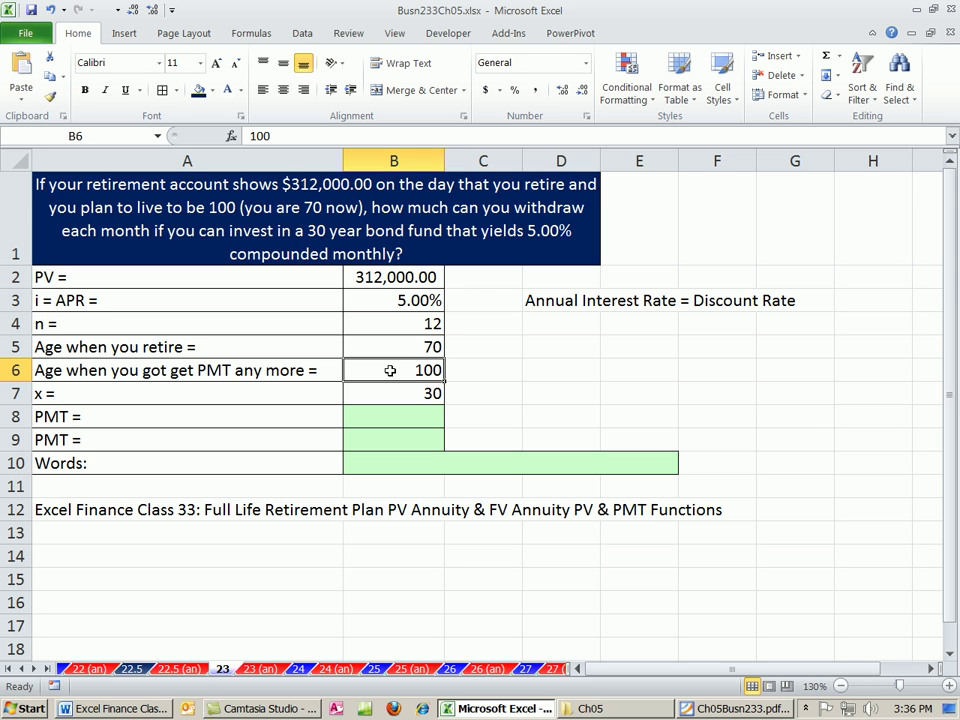
click(395, 393)
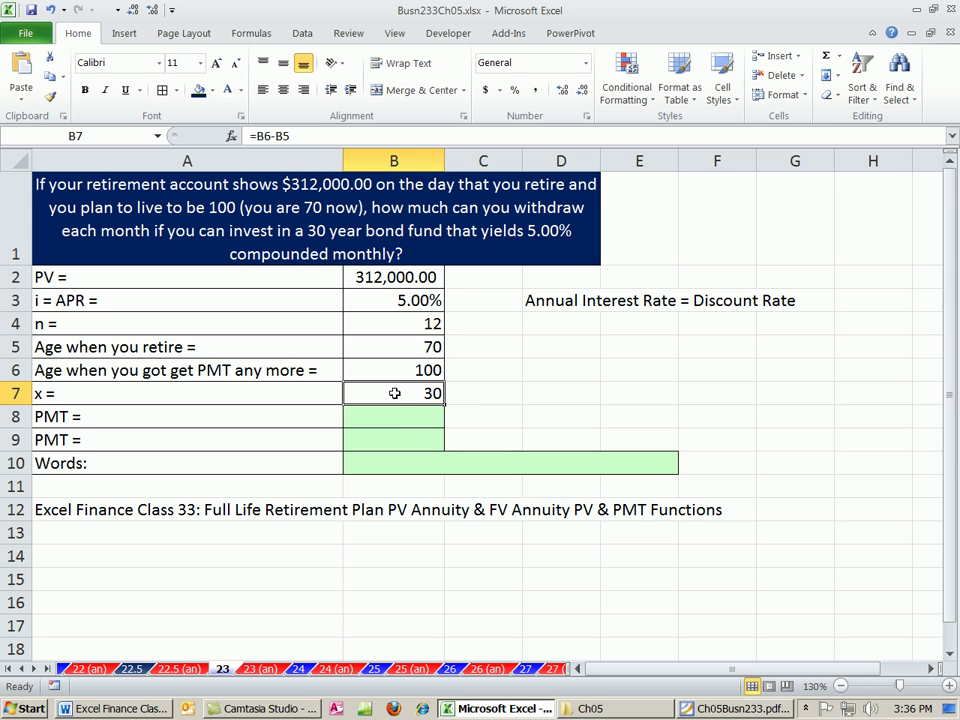
- Begin =PMT in B9 with B3/B4 as the rate and B7*B4 as the number of periods
click(389, 440)
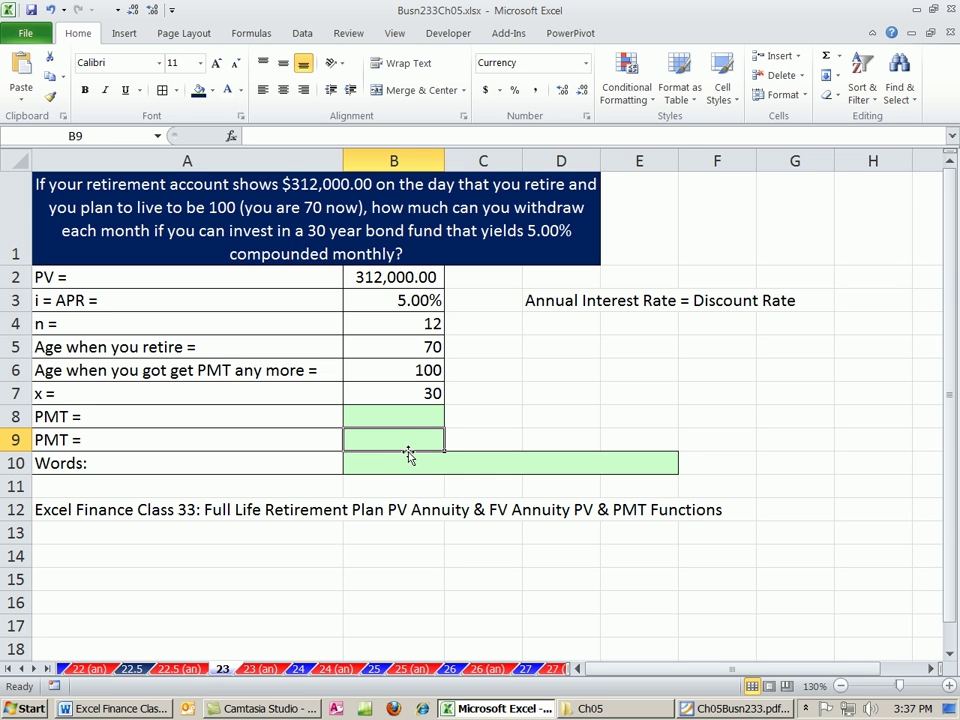
text(=pmt)
key(Tab)
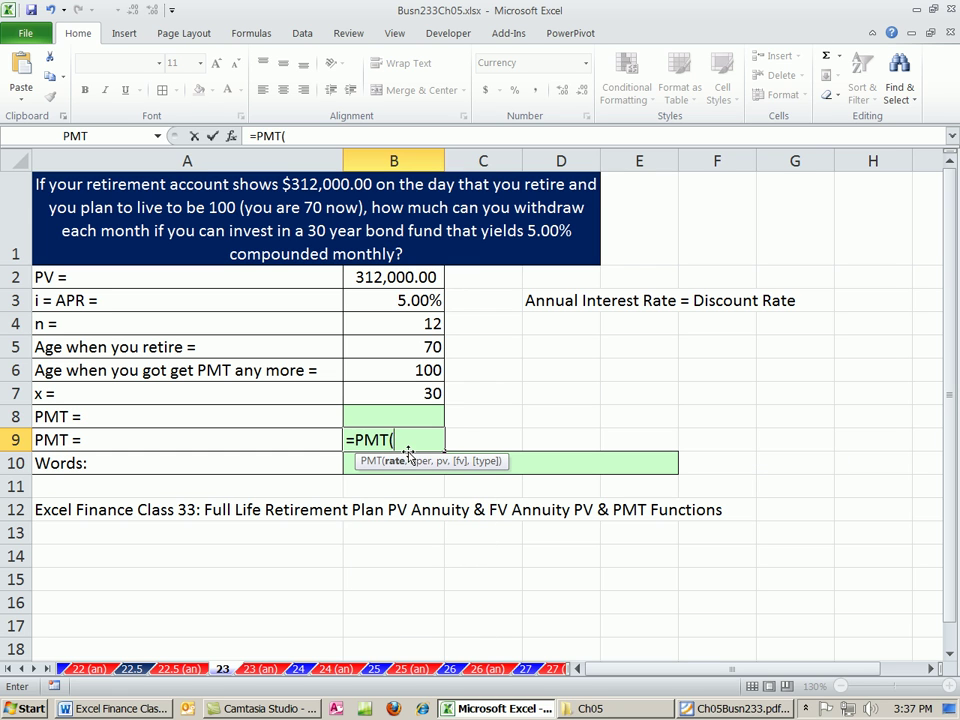
click(409, 302)
text(/)
click(421, 333)
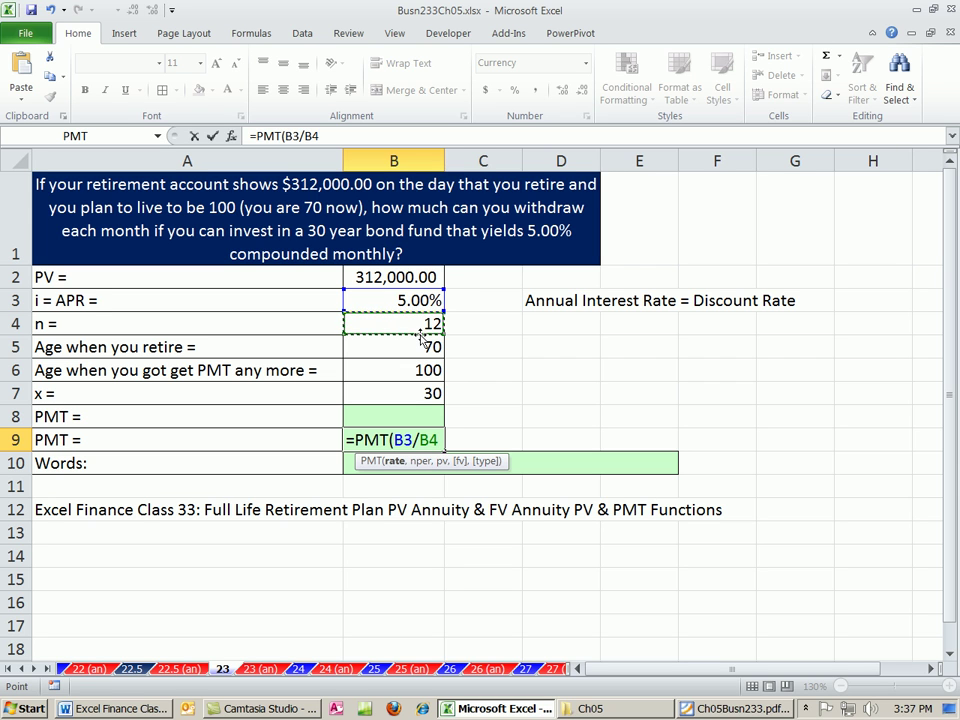
text(,)
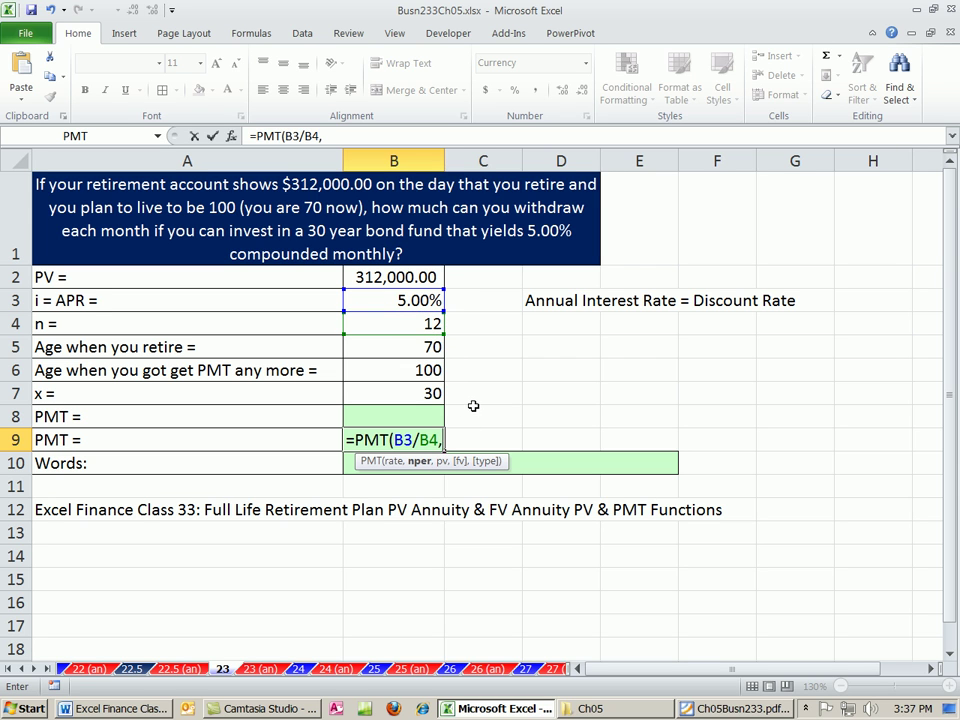
click(430, 395)
text(*)
click(420, 323)
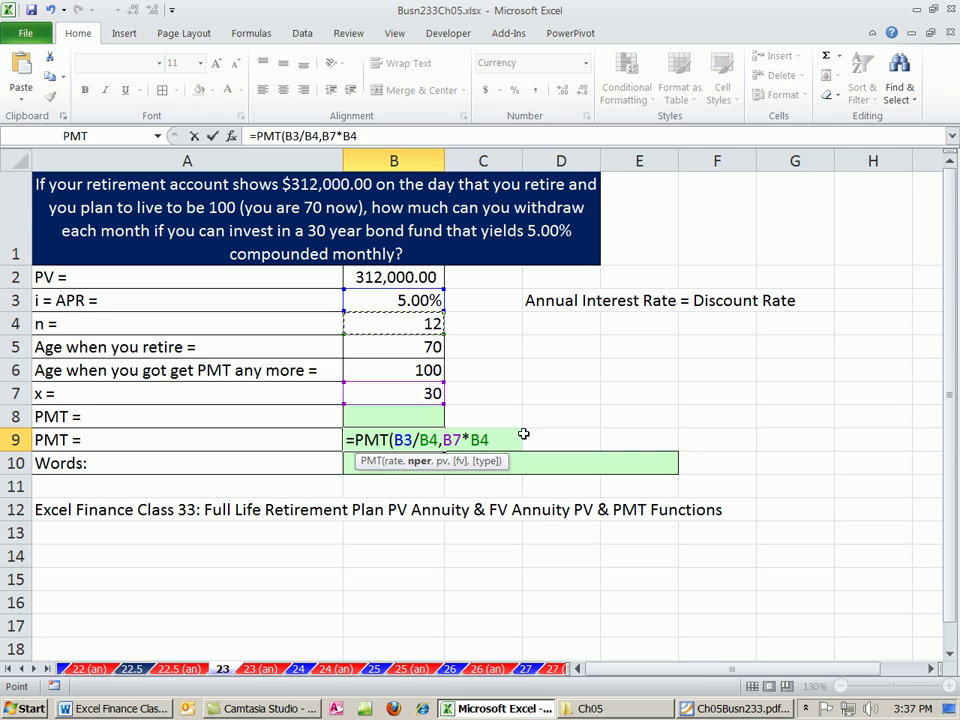
text(,)
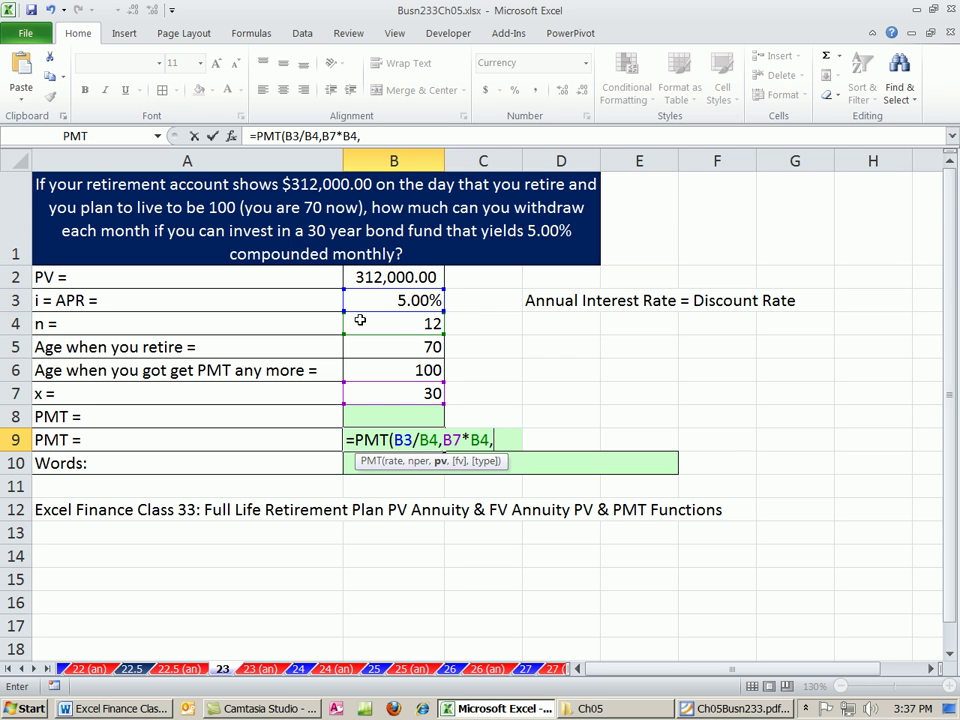
- Complete the formula as =PMT(B3/B4,B7*B4,-B2,,1), skipping future value and using type 1
text(-)
click(380, 276)
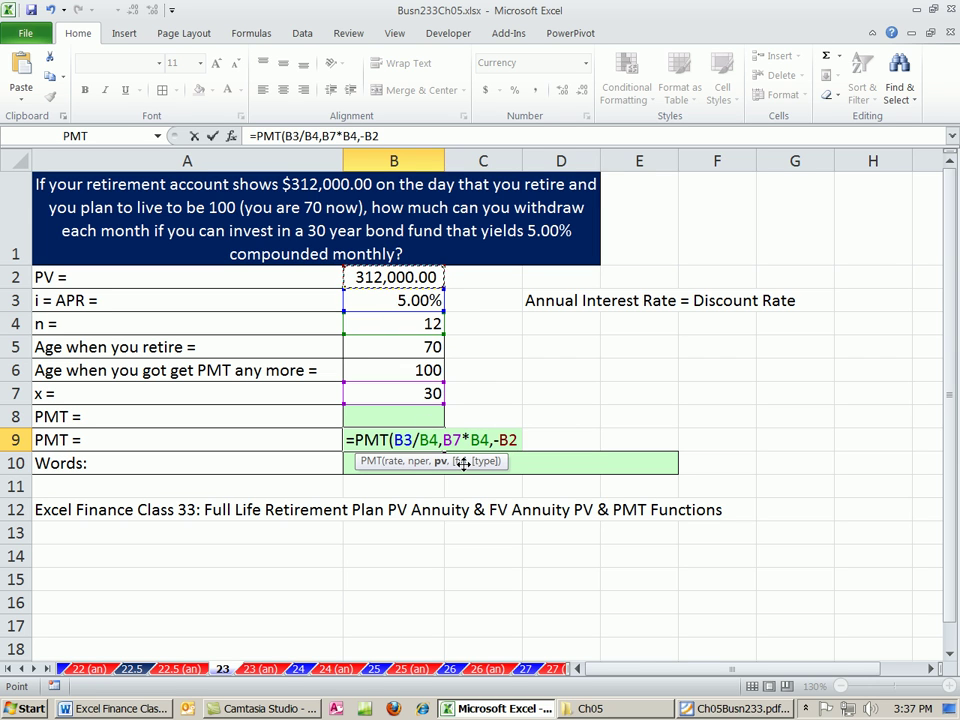
text(,)
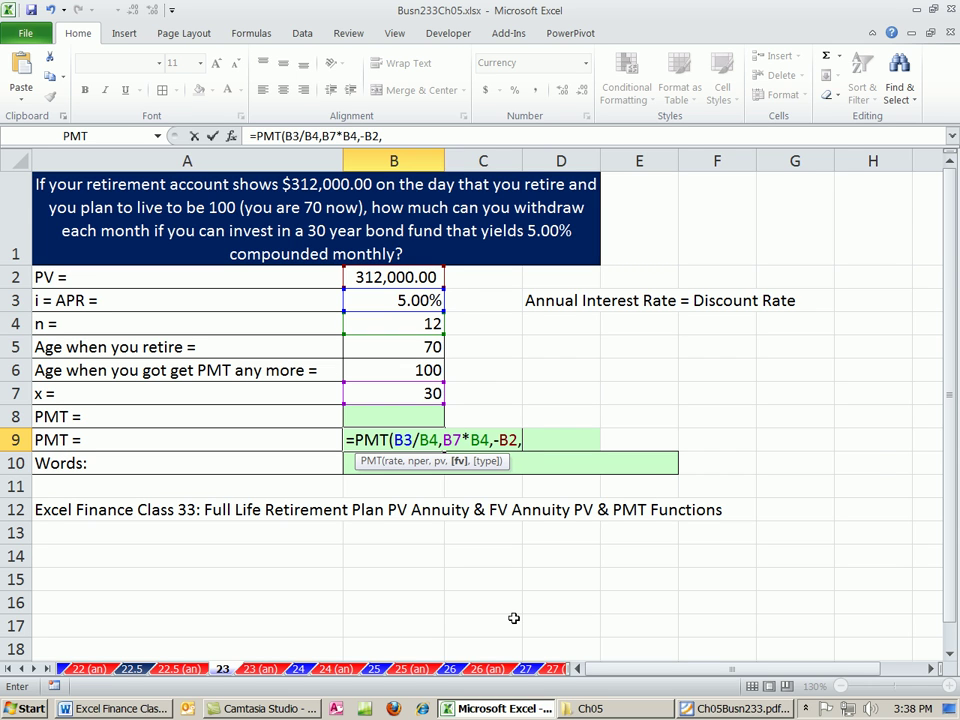
text(,)
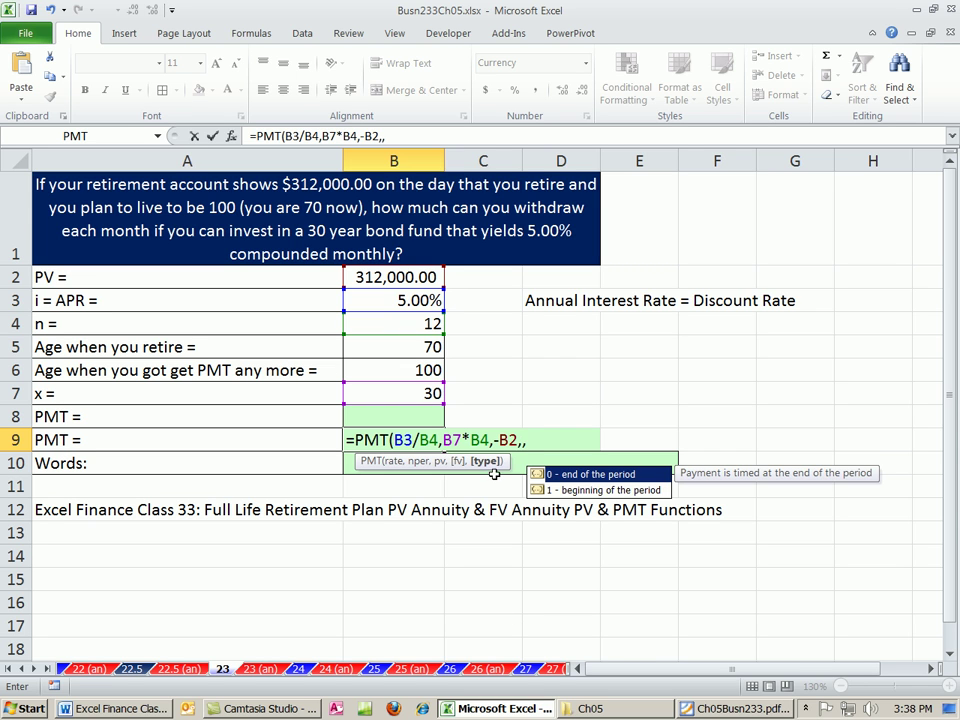
text(1)
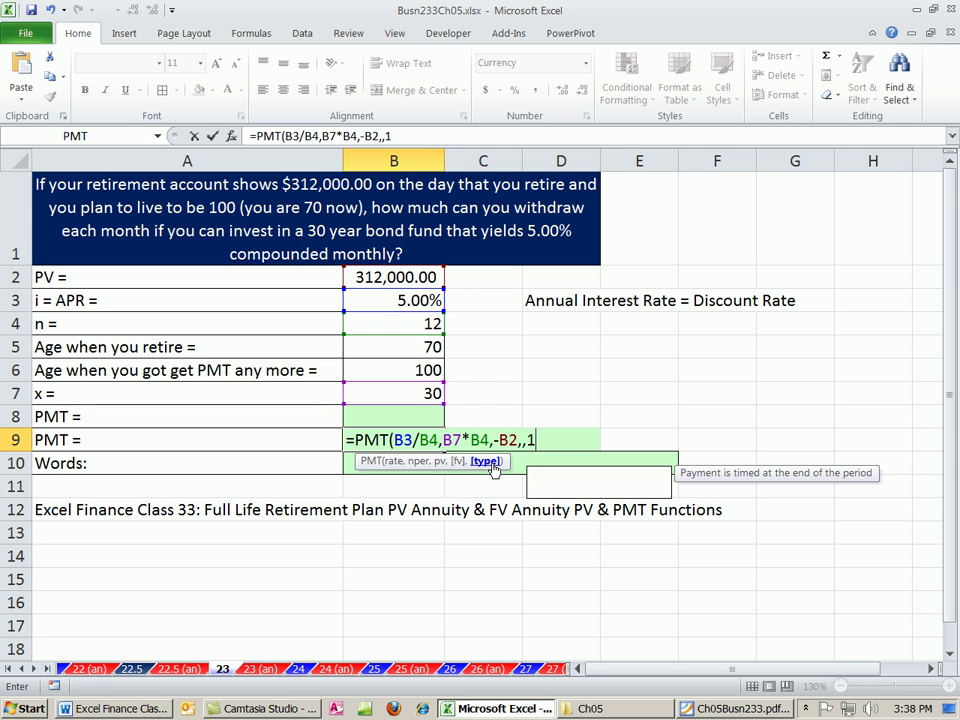
text())
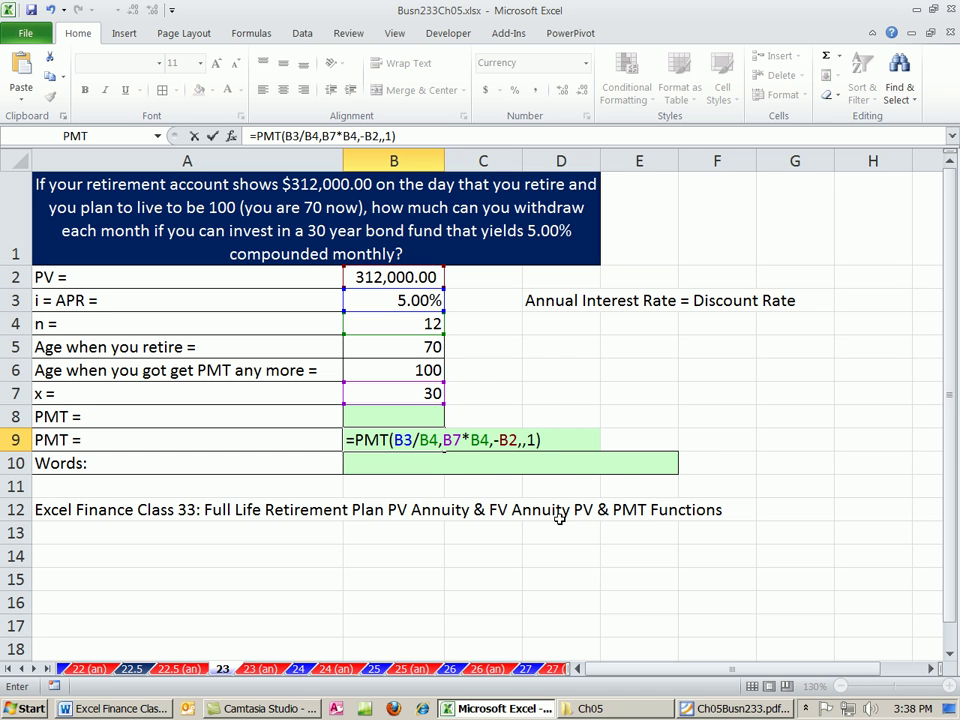
- Commit the formula so B9 shows $1,667.93, and autofit row 10 to show the wrapped sentence
key(Return)
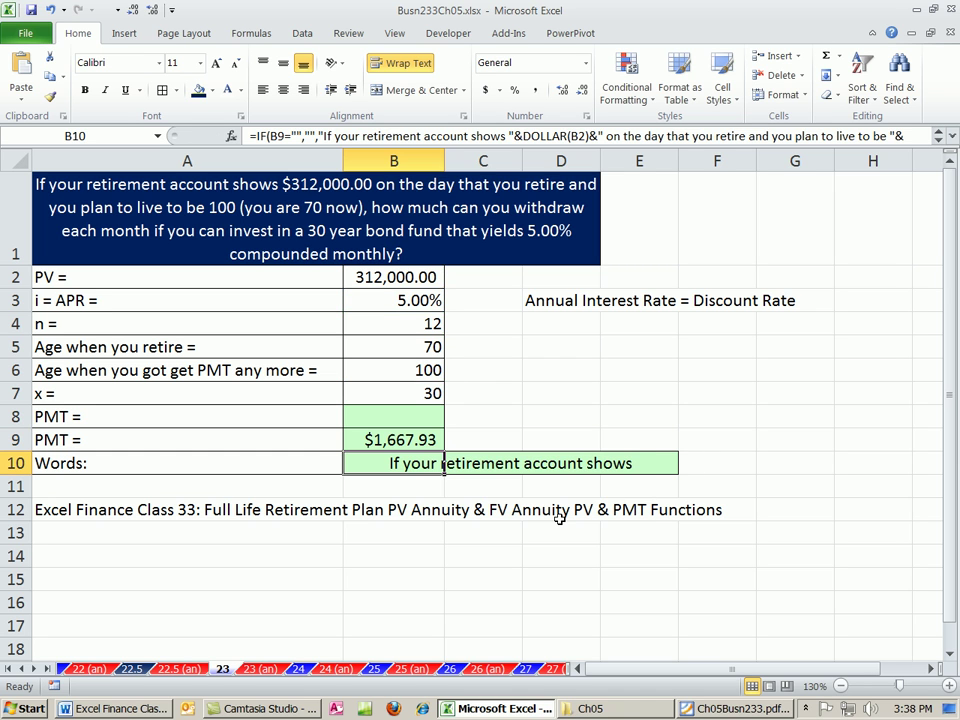
double_click(16, 475)
click(795, 438)
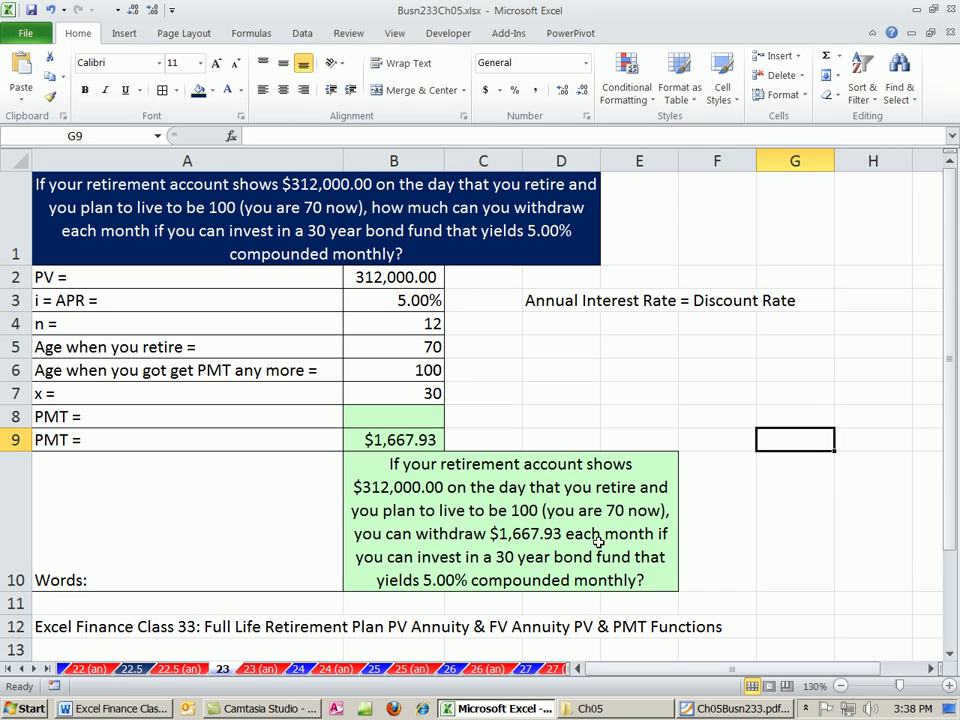
- Enter the label 'Begin Annuity - Annuity Due' in C9, then recheck the B9 formula
click(491, 448)
text(Begin Annuity)
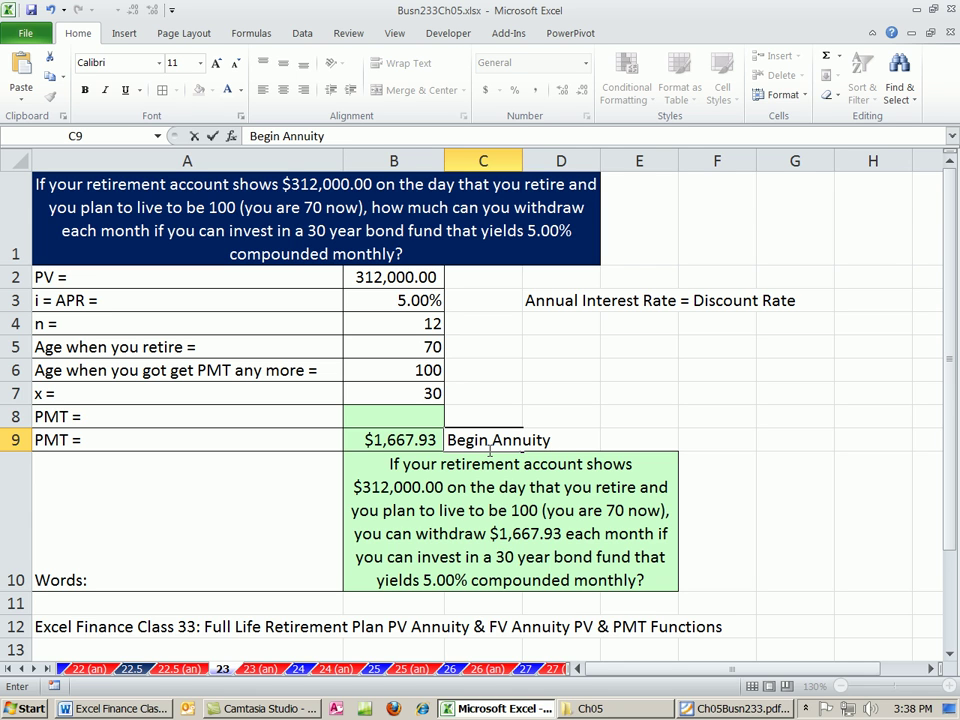
text( - Annuity Due)
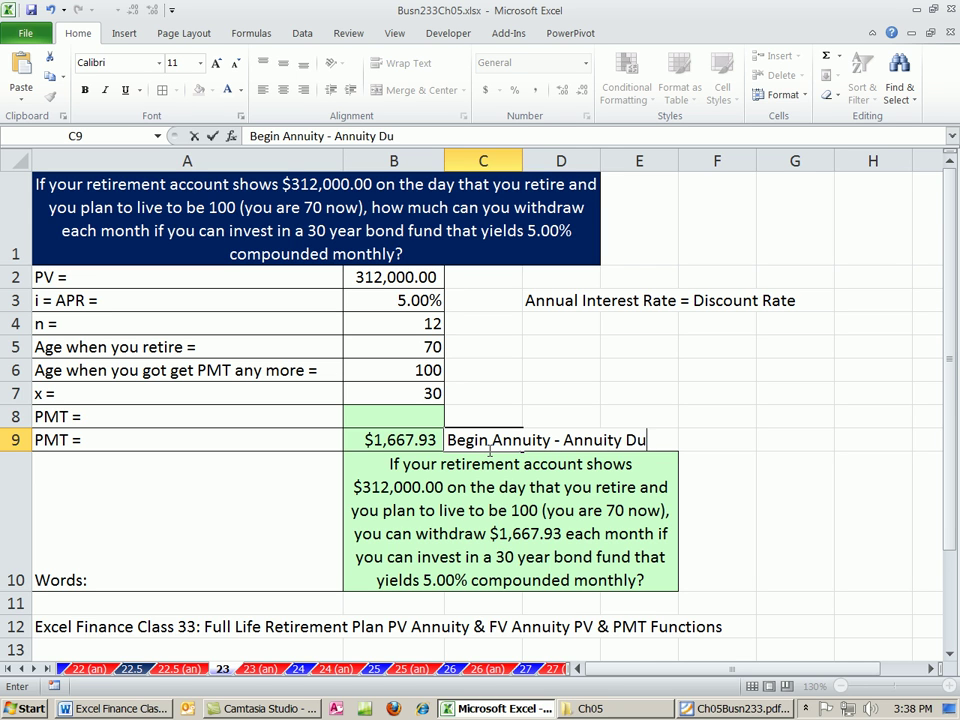
key(ctrl+Return)
click(597, 400)
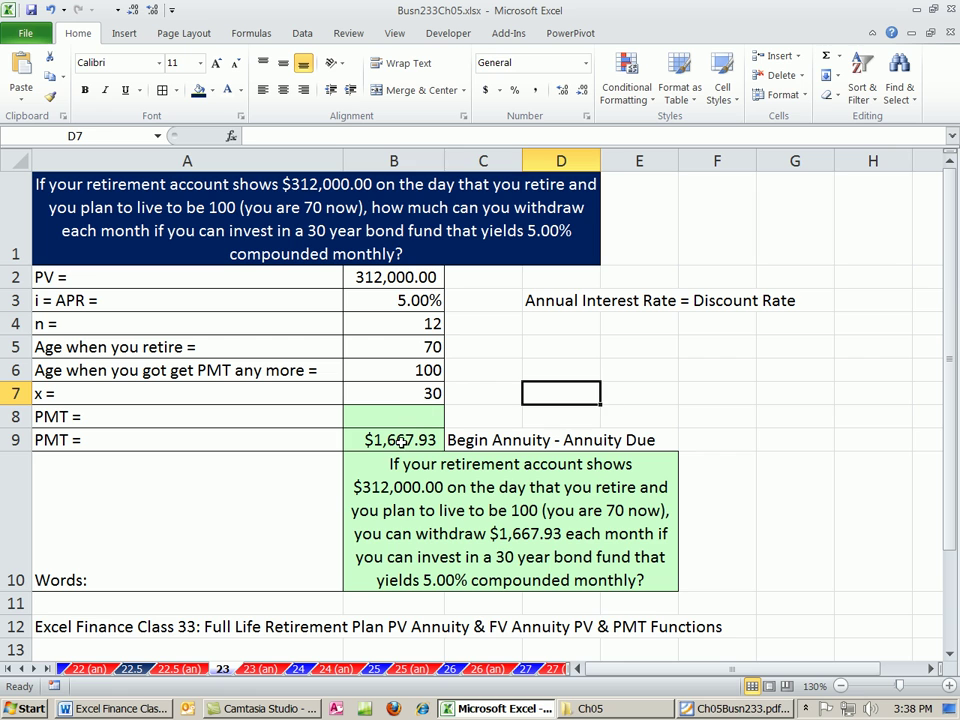
click(414, 439)
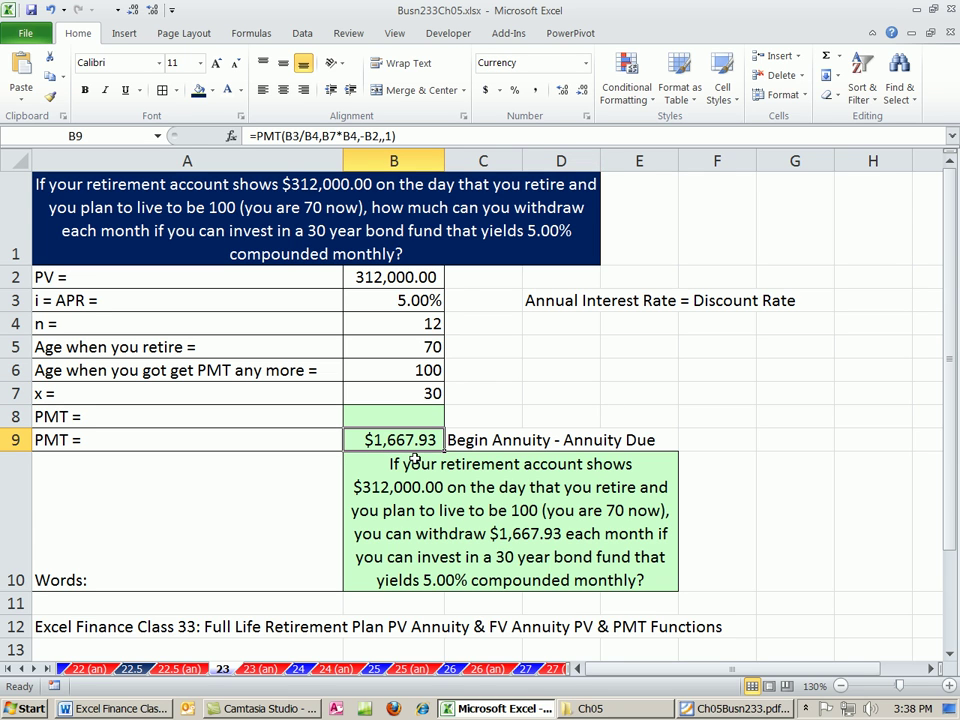